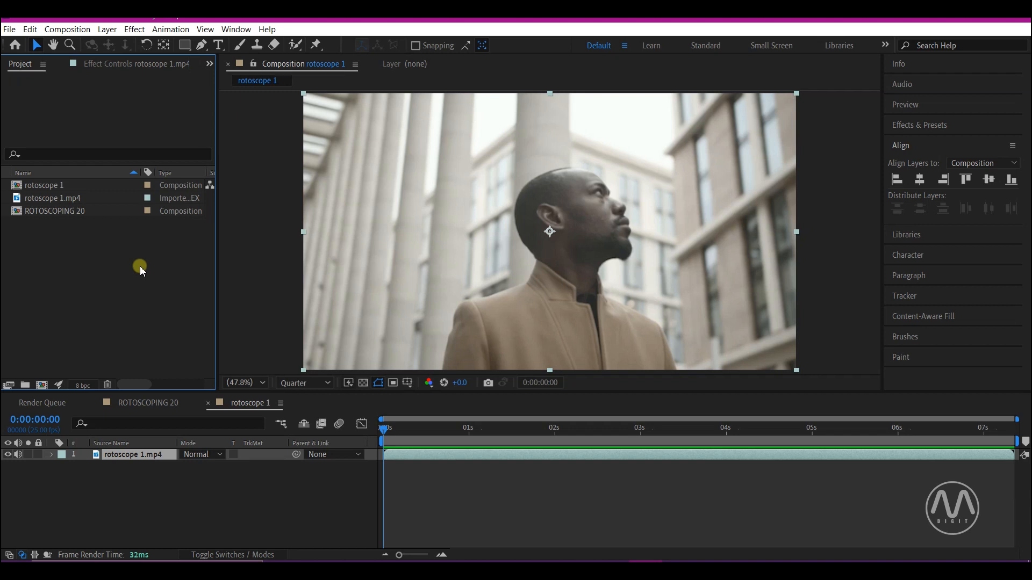
- Undo the creation of the rotoscope 1 composition and create it again from the rotoscope 1.mp4 footage
{"action": "key", "text": "ctrl+z"}
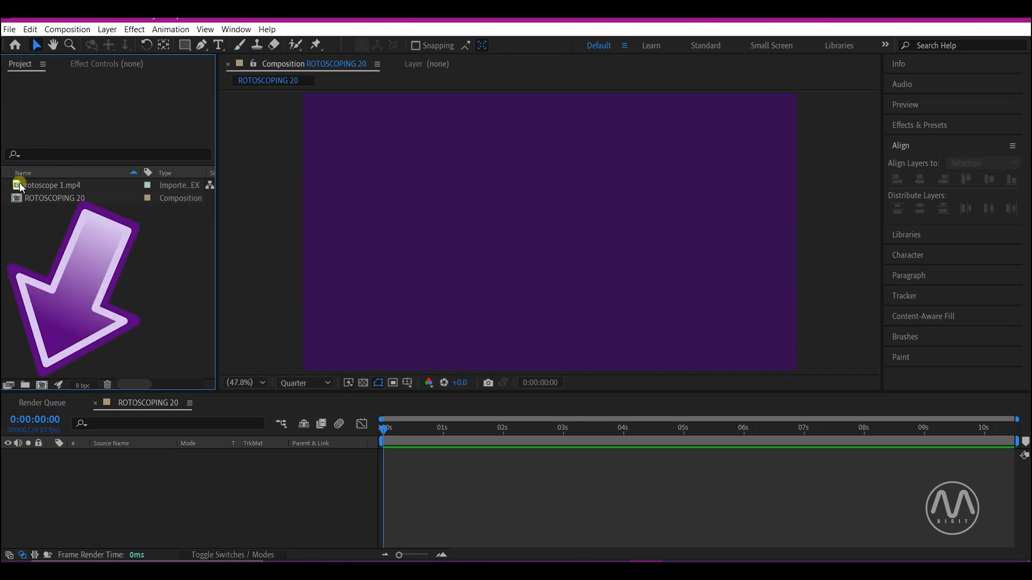
{"action": "left_click_drag", "start_coordinate": [20, 186], "coordinate": [40, 377]}
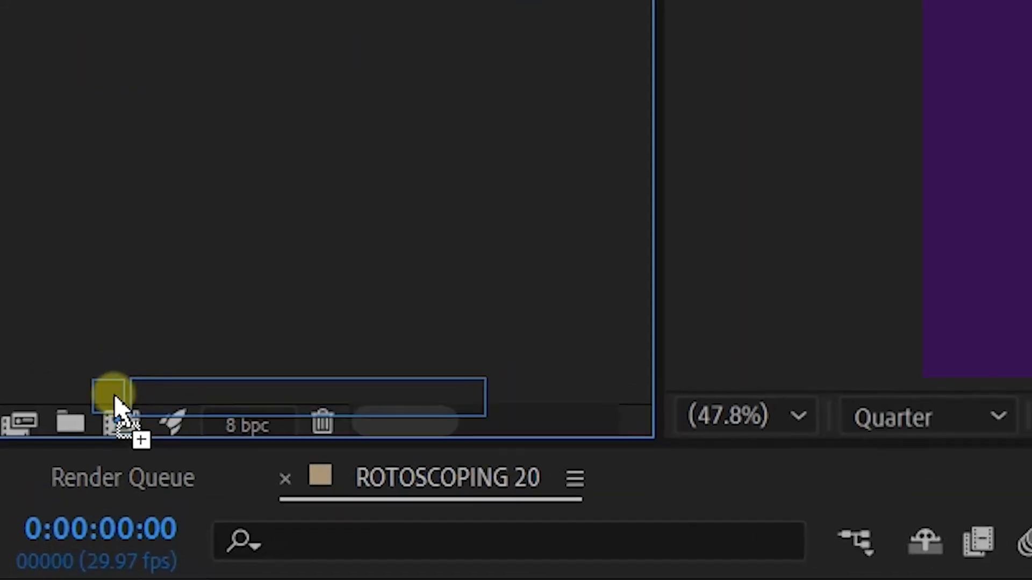
{"action": "left_click_drag", "start_coordinate": [115, 401], "coordinate": [43, 386]}
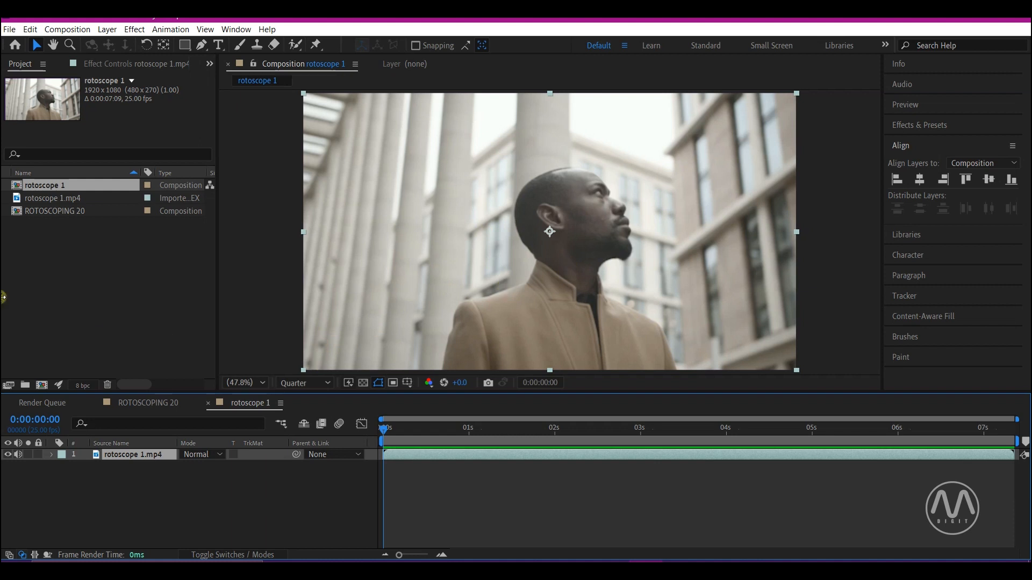
- Duplicate the rotoscope 1.mp4 layer and open the upper copy in the Layer viewer
{"action": "key", "text": "ctrl+d"}
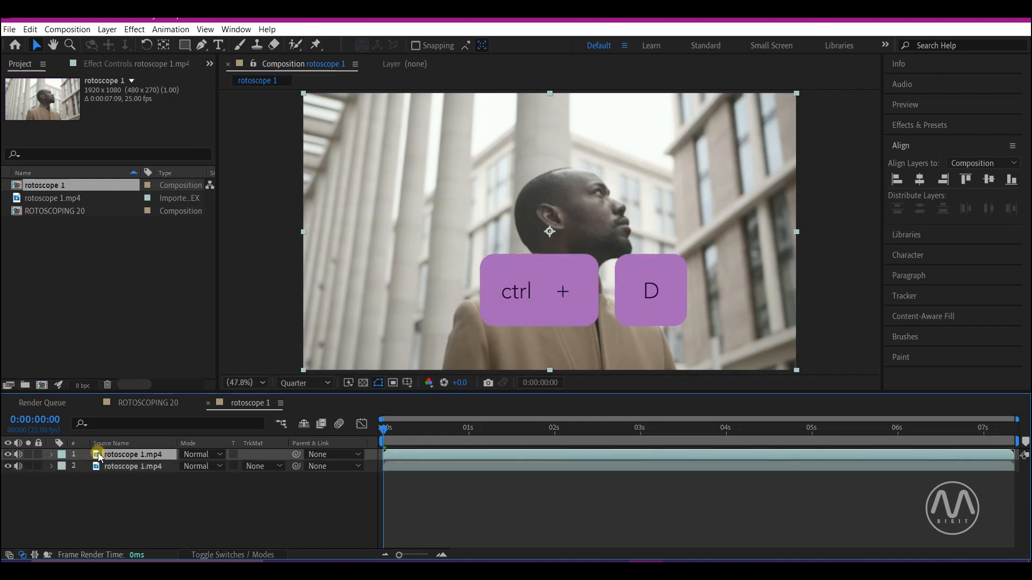
{"action": "double_click", "coordinate": [98, 456]}
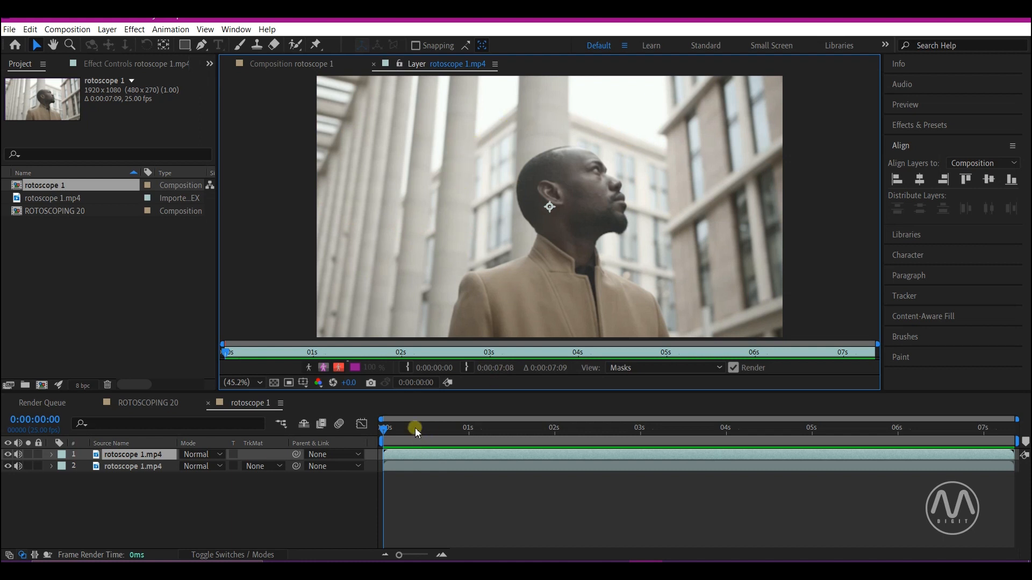
- At 0:00:01:07, paint a Roto Brush foreground stroke over the man's coat and head to select him
{"action": "left_click_drag", "start_coordinate": [383, 429], "coordinate": [494, 452]}
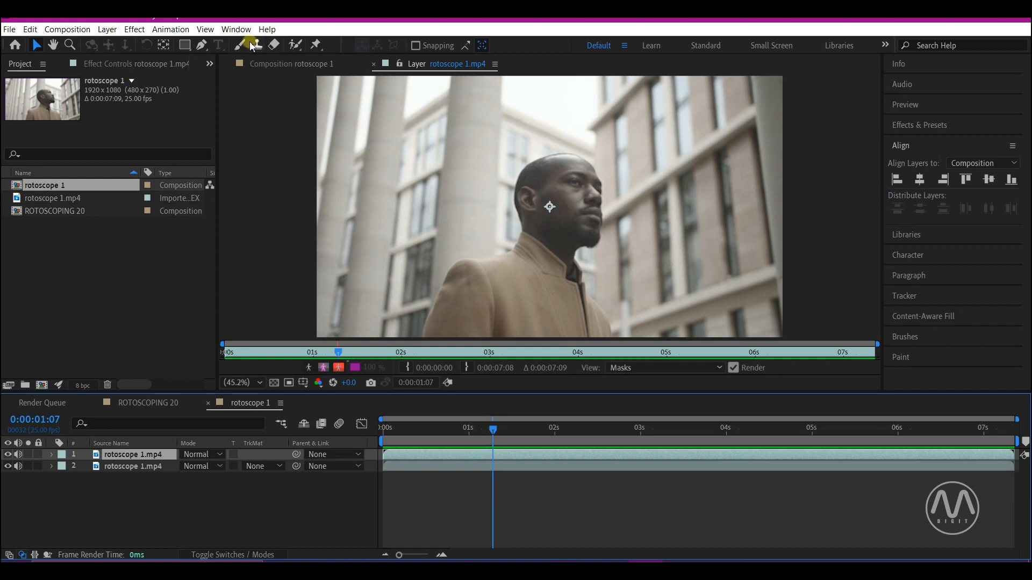
{"action": "left_click", "coordinate": [293, 48]}
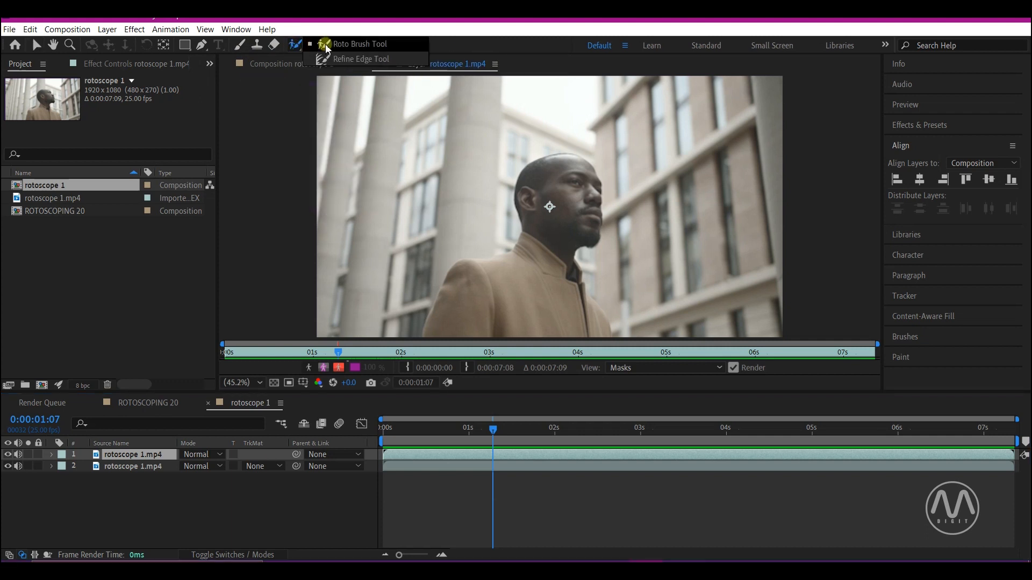
{"action": "left_click", "coordinate": [330, 47]}
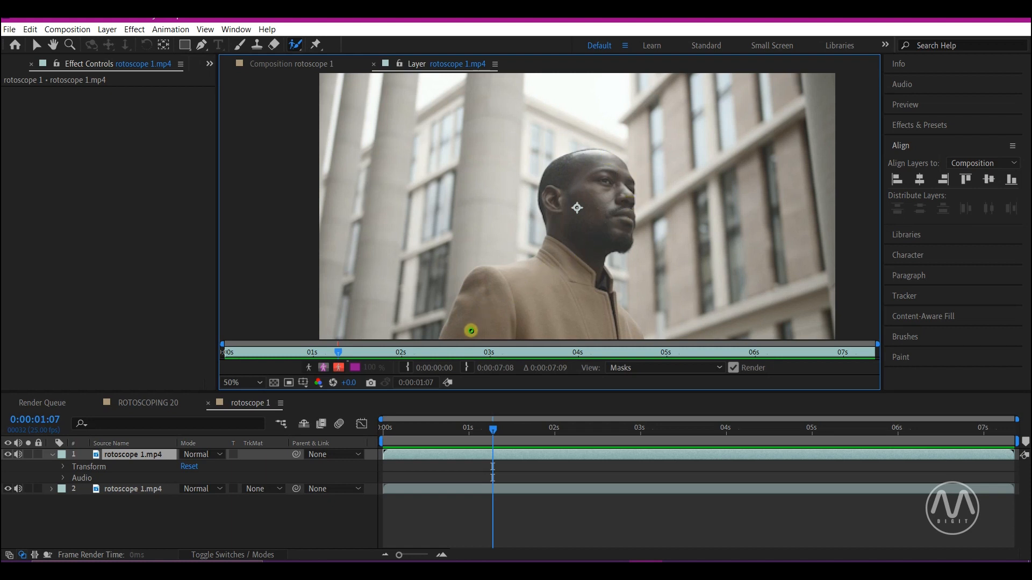
{"action": "mouse_move", "coordinate": [456, 335]}
{"action": "left_mouse_down"}
{"action": "mouse_move", "coordinate": [476, 287]}
{"action": "mouse_move", "coordinate": [552, 258]}
{"action": "mouse_move", "coordinate": [563, 230]}
{"action": "mouse_move", "coordinate": [484, 307]}
{"action": "mouse_move", "coordinate": [464, 250]}
{"action": "mouse_move", "coordinate": [501, 215]}
{"action": "mouse_move", "coordinate": [558, 208]}
{"action": "mouse_move", "coordinate": [598, 283]}
{"action": "mouse_move", "coordinate": [562, 335]}
{"action": "mouse_move", "coordinate": [561, 432]}
{"action": "mouse_move", "coordinate": [602, 490]}
{"action": "left_mouse_up"}
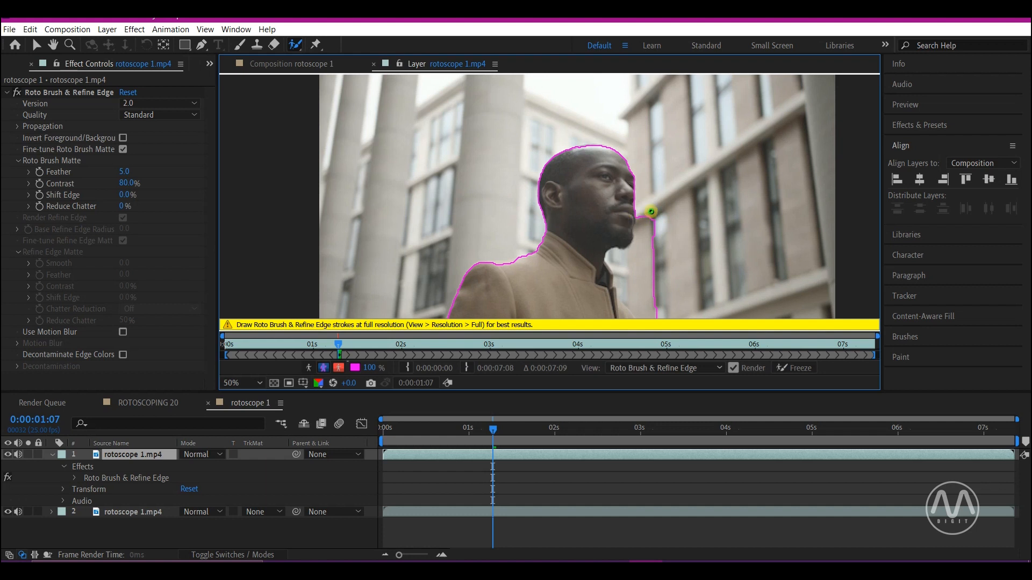
- Subtract the background area in front of the man's chin and chest from the Roto Brush selection
{"action": "key", "text": "alt"}
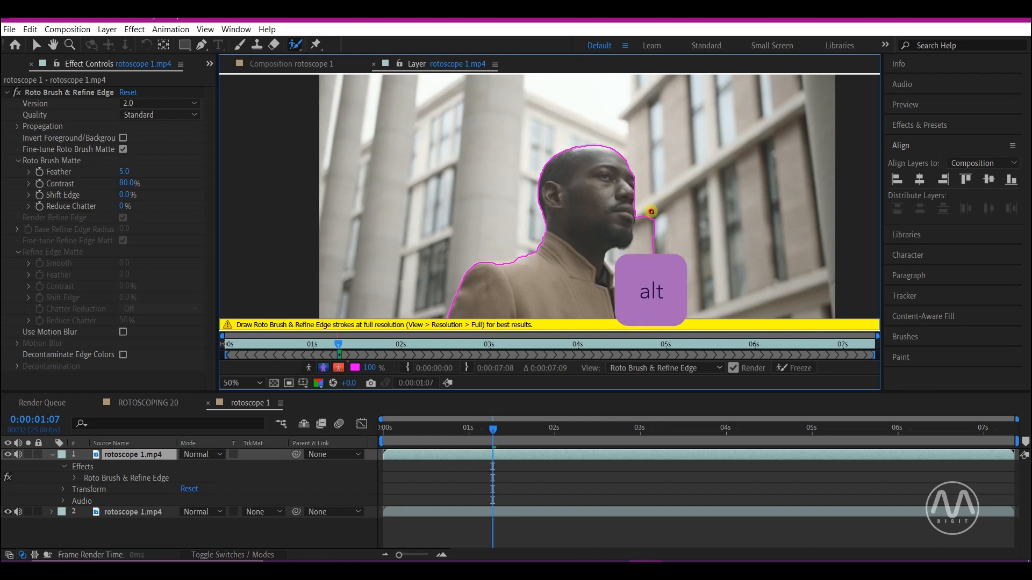
{"action": "mouse_move", "coordinate": [650, 211]}
{"action": "left_mouse_down"}
{"action": "mouse_move", "coordinate": [645, 239]}
{"action": "mouse_move", "coordinate": [620, 263]}
{"action": "left_mouse_up"}
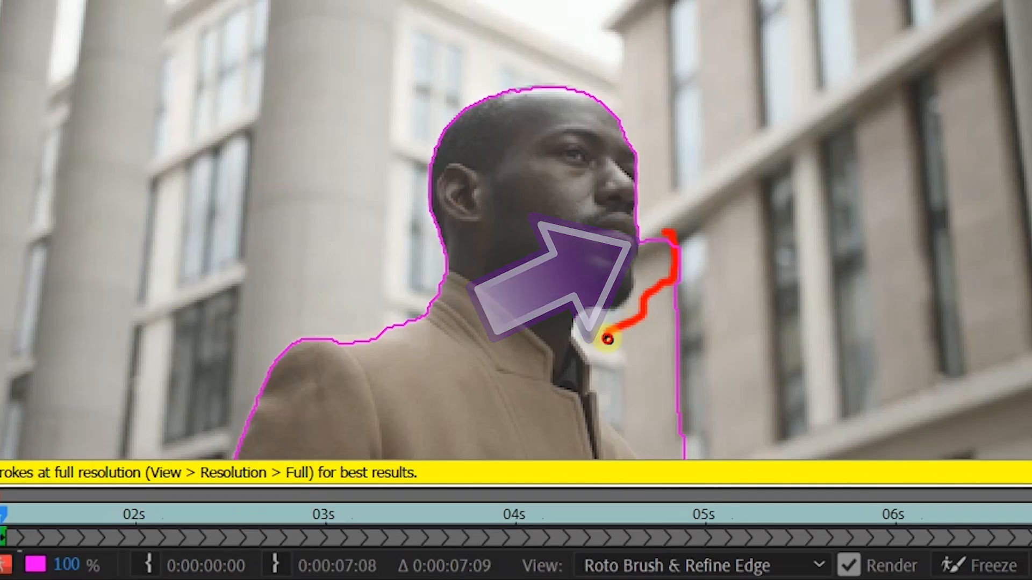
{"action": "mouse_move", "coordinate": [607, 339]}
{"action": "left_mouse_down"}
{"action": "mouse_move", "coordinate": [656, 368]}
{"action": "mouse_move", "coordinate": [678, 473]}
{"action": "mouse_move", "coordinate": [674, 462]}
{"action": "left_mouse_up"}
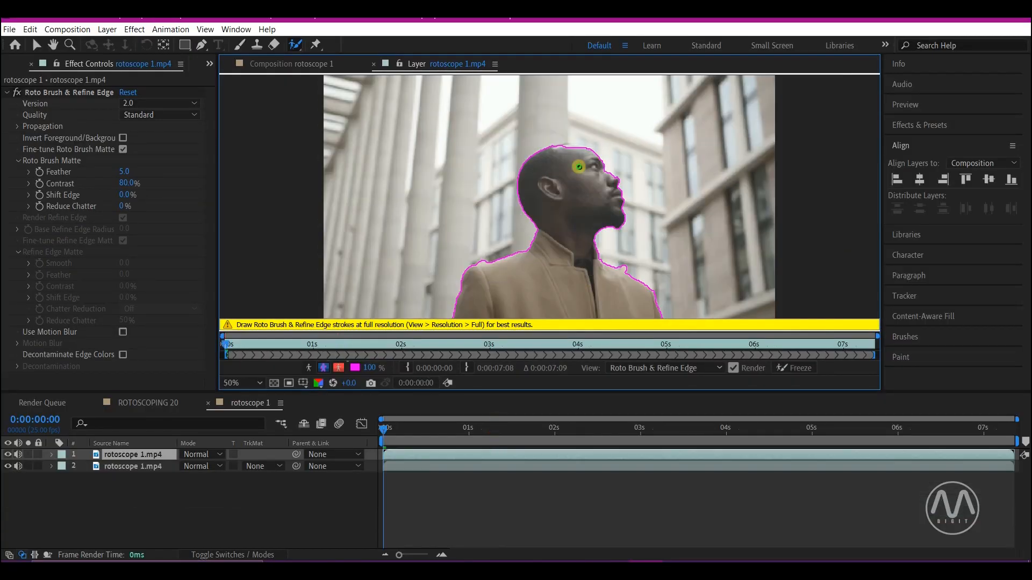
- On the first frame, extend the Roto Brush selection to include the missing top of the man's head
{"action": "scroll", "coordinate": [580, 167], "scroll_direction": "up", "scroll_amount": 4}
{"action": "scroll", "coordinate": [588, 162], "scroll_direction": "down", "scroll_amount": 2}
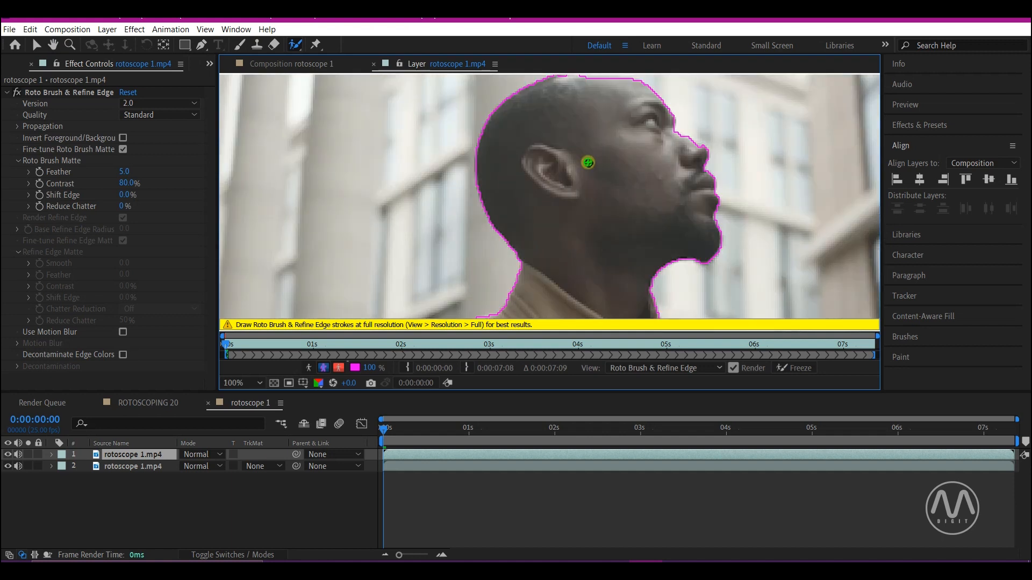
{"action": "key", "text": "space"}
{"action": "left_click_drag", "start_coordinate": [595, 129], "coordinate": [595, 239]}
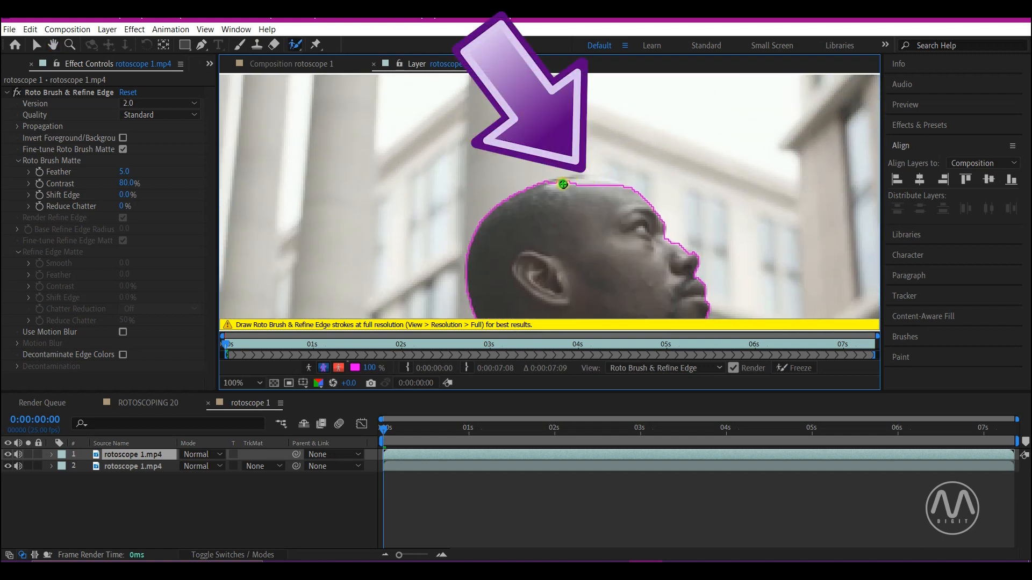
{"action": "mouse_move", "coordinate": [560, 186]}
{"action": "left_mouse_down"}
{"action": "mouse_move", "coordinate": [619, 187]}
{"action": "mouse_move", "coordinate": [561, 185]}
{"action": "left_mouse_up"}
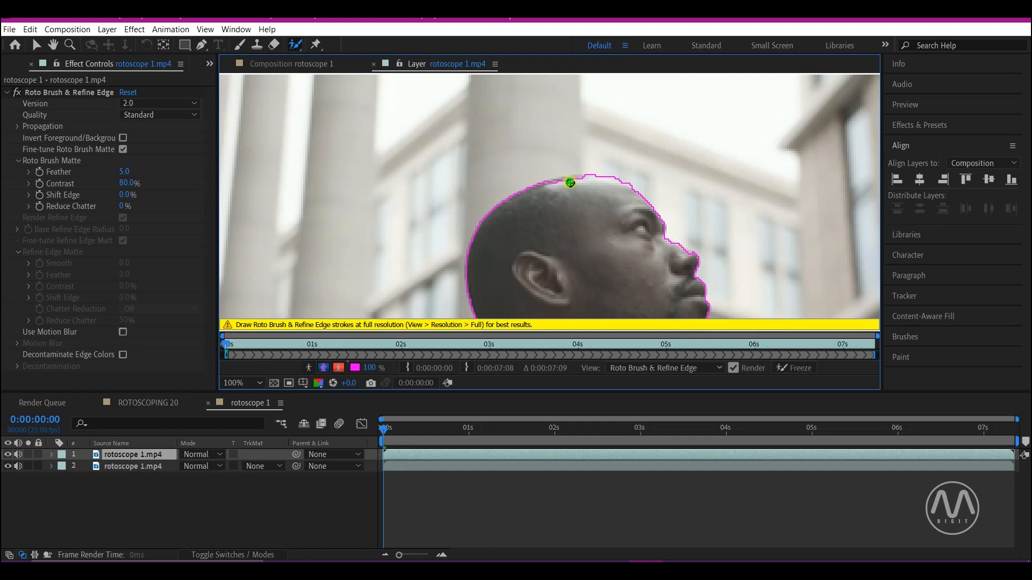
- Play the layer from the first frame to propagate the Roto Brush selection through the whole clip, and stop playback
{"action": "scroll", "coordinate": [624, 258], "scroll_direction": "down", "scroll_amount": 3}
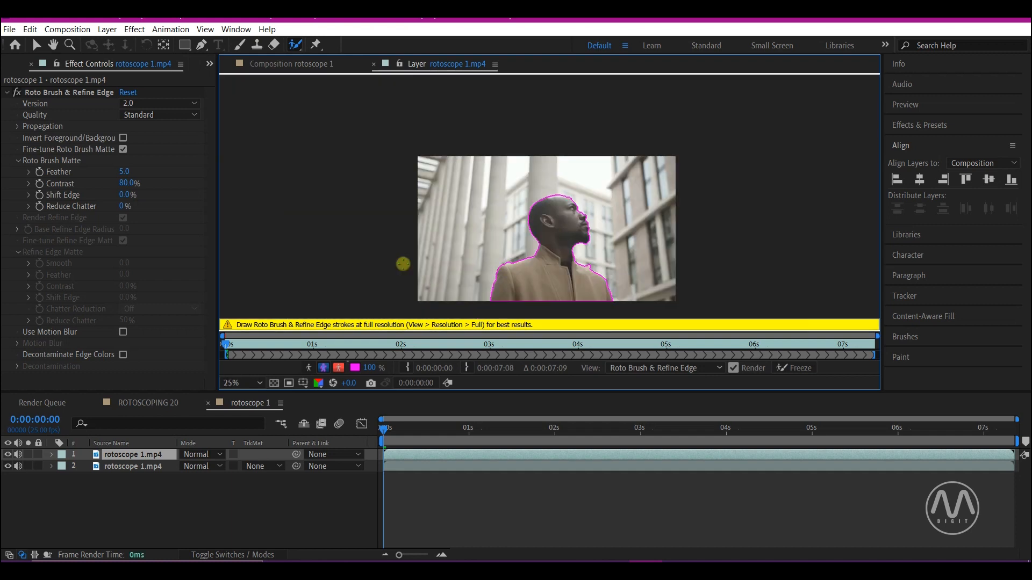
{"action": "scroll", "coordinate": [594, 279], "scroll_direction": "up", "scroll_amount": 2}
{"action": "mouse_move", "coordinate": [594, 279]}
{"action": "left_mouse_down"}
{"action": "mouse_move", "coordinate": [528, 213]}
{"action": "mouse_move", "coordinate": [542, 219]}
{"action": "left_mouse_up"}
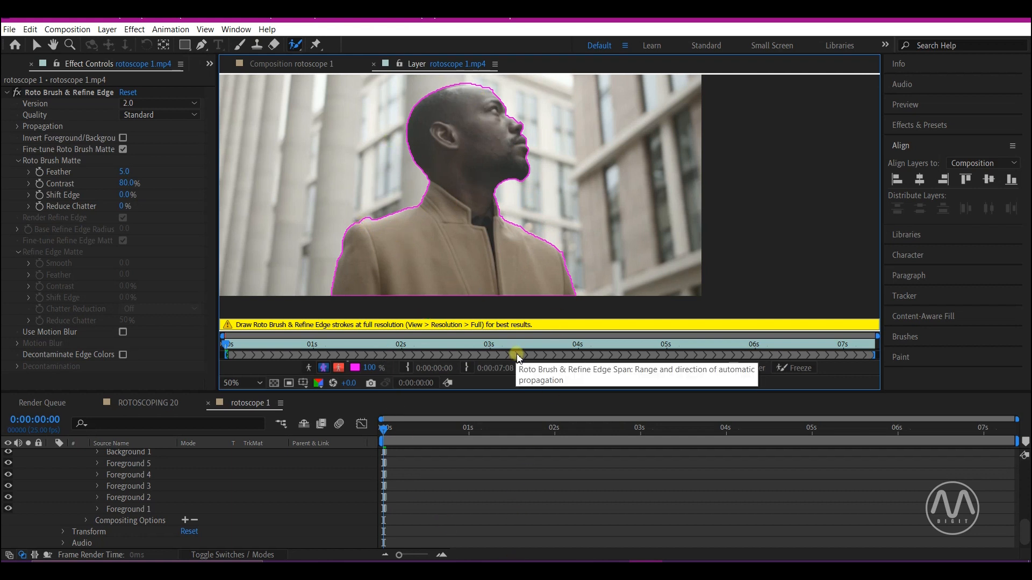
{"action": "key", "text": "space"}
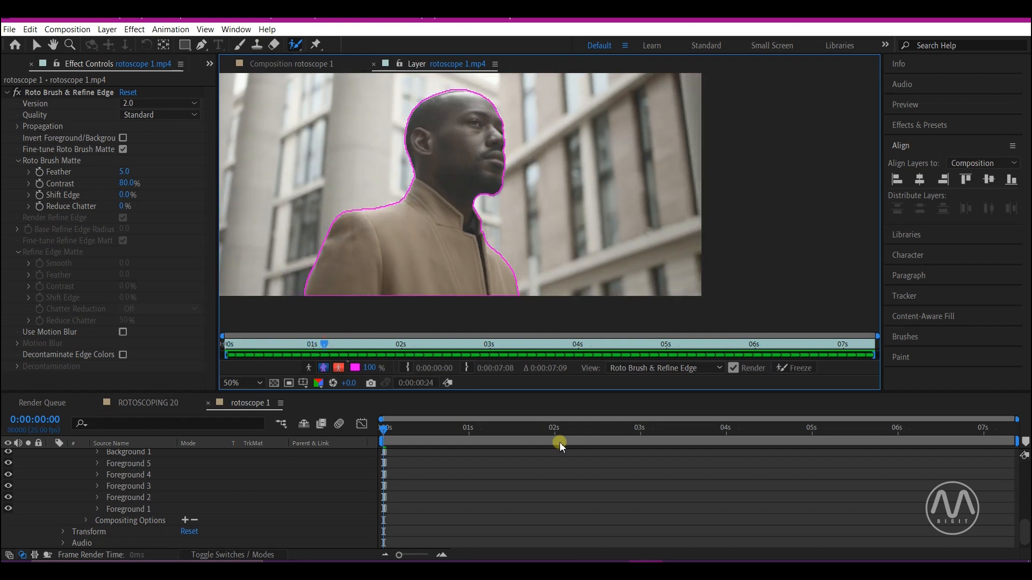
{"action": "key", "text": "space"}
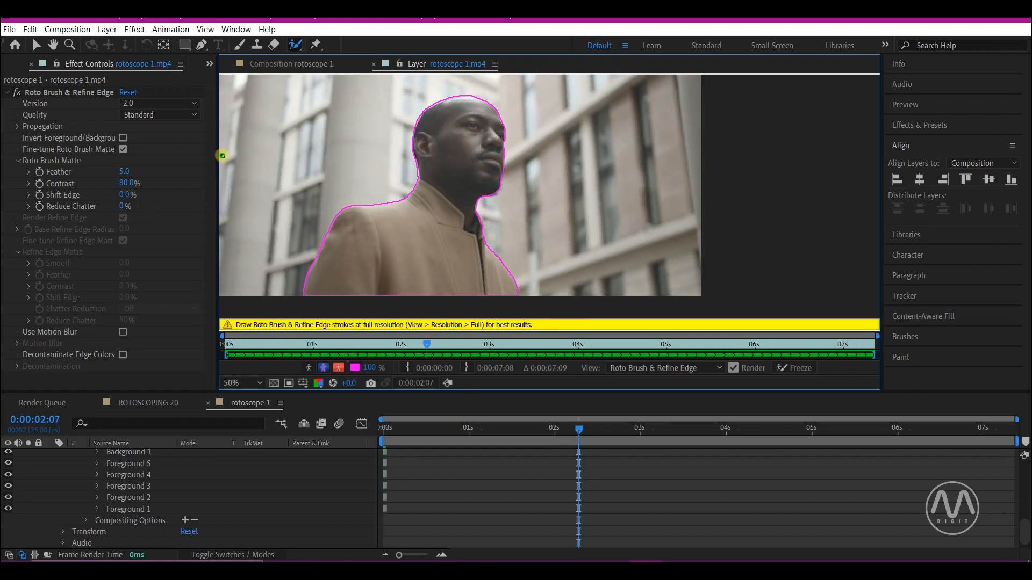
- Return to the composition view, collapse the upper layer's properties and check the cutout by toggling the lower video layer's visibility
{"action": "left_click", "coordinate": [279, 65]}
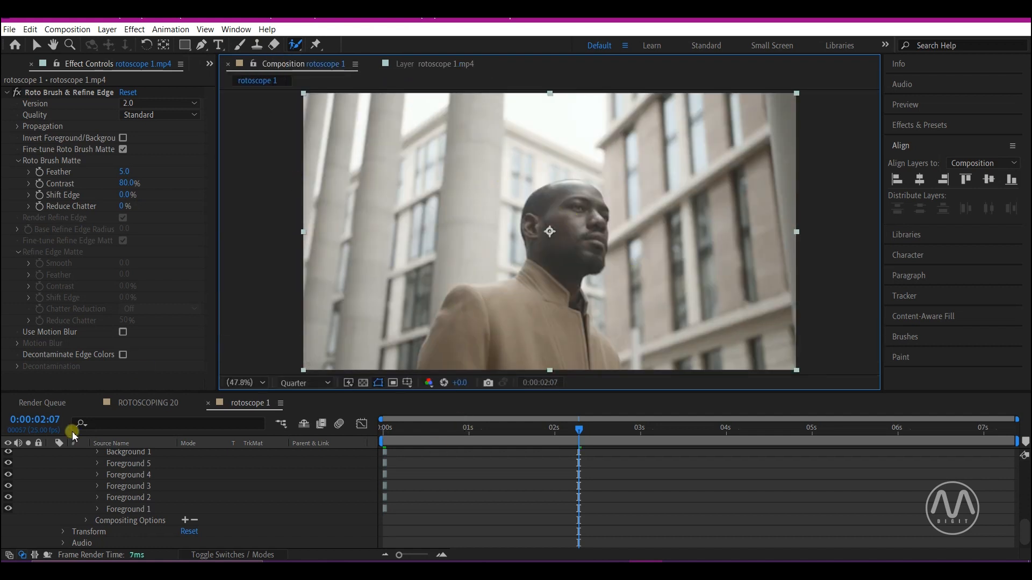
{"action": "scroll", "coordinate": [87, 489], "scroll_direction": "up", "scroll_amount": 5}
{"action": "scroll", "coordinate": [84, 489], "scroll_direction": "up", "scroll_amount": 1}
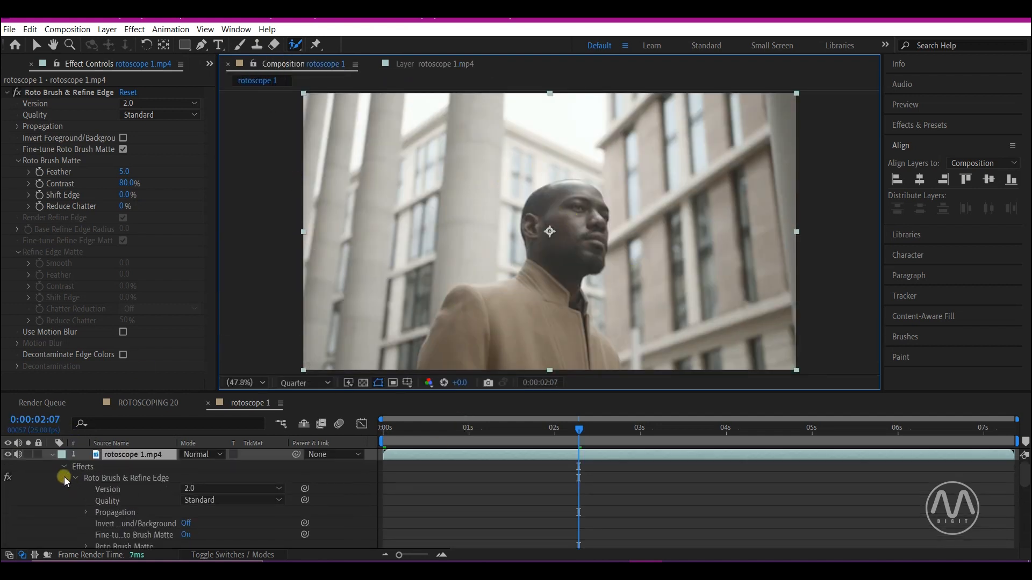
{"action": "left_click", "coordinate": [51, 455]}
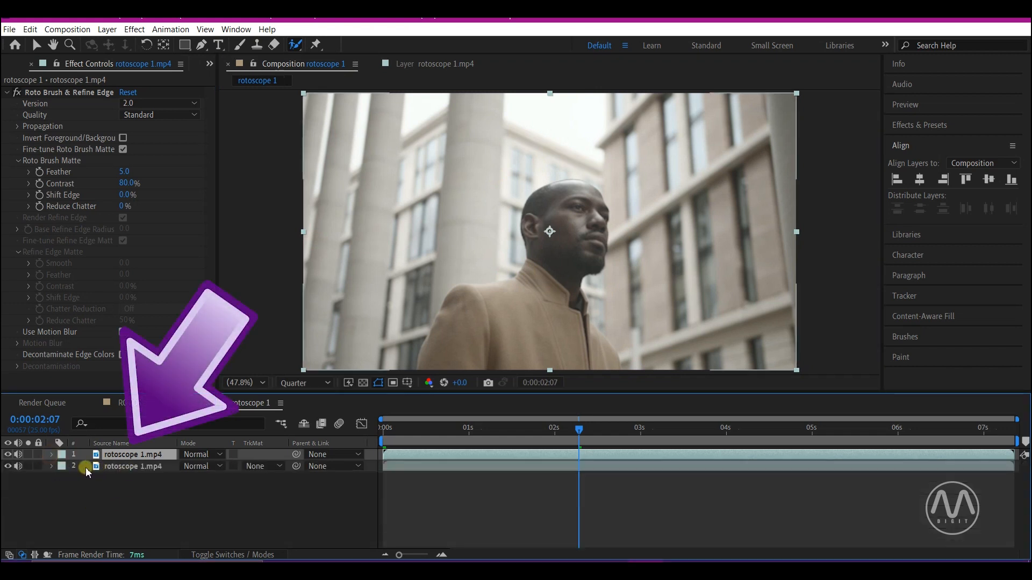
{"action": "left_click", "coordinate": [8, 466]}
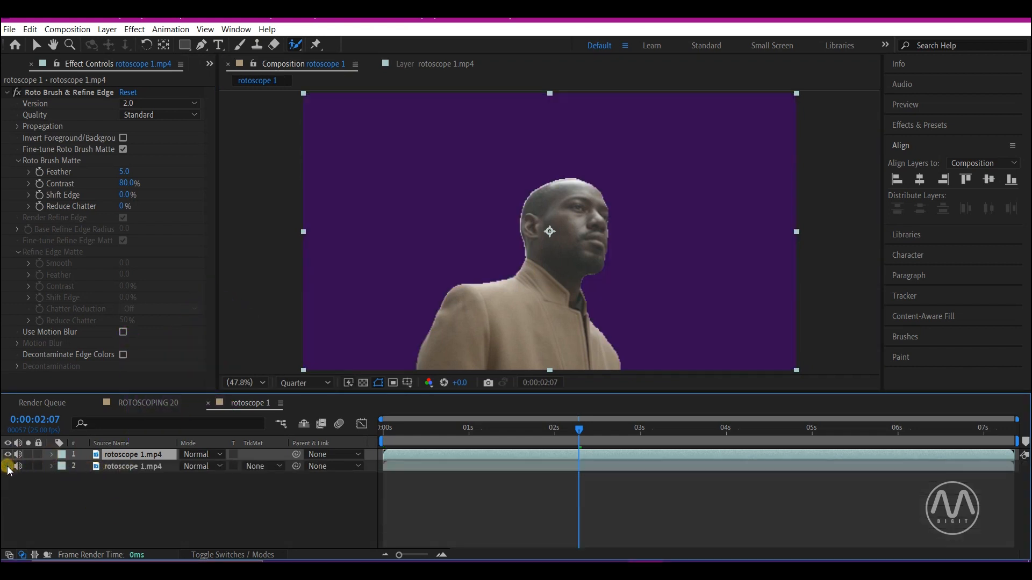
{"action": "left_click", "coordinate": [8, 466]}
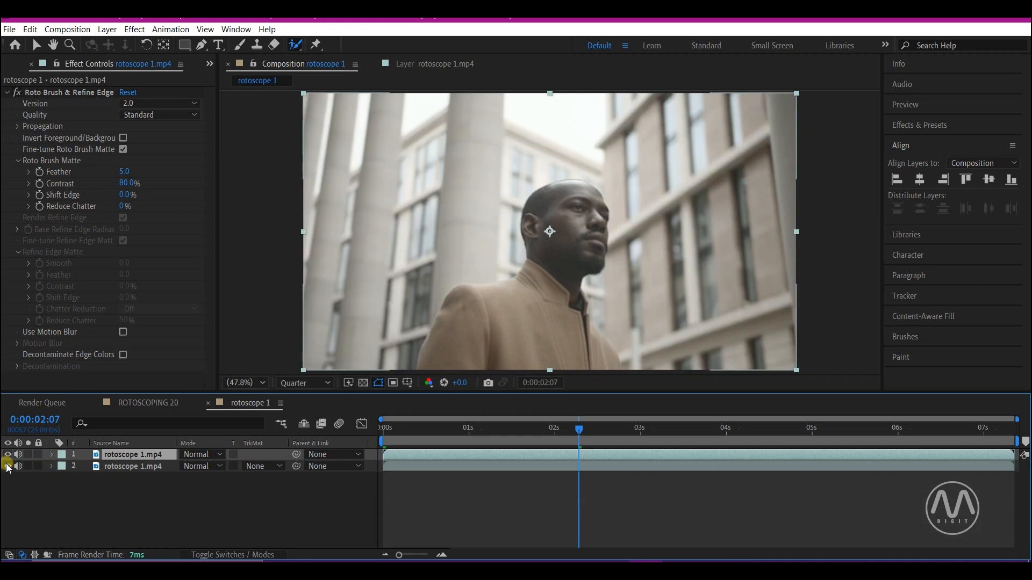
{"action": "left_click", "coordinate": [8, 466]}
{"action": "left_click", "coordinate": [8, 467]}
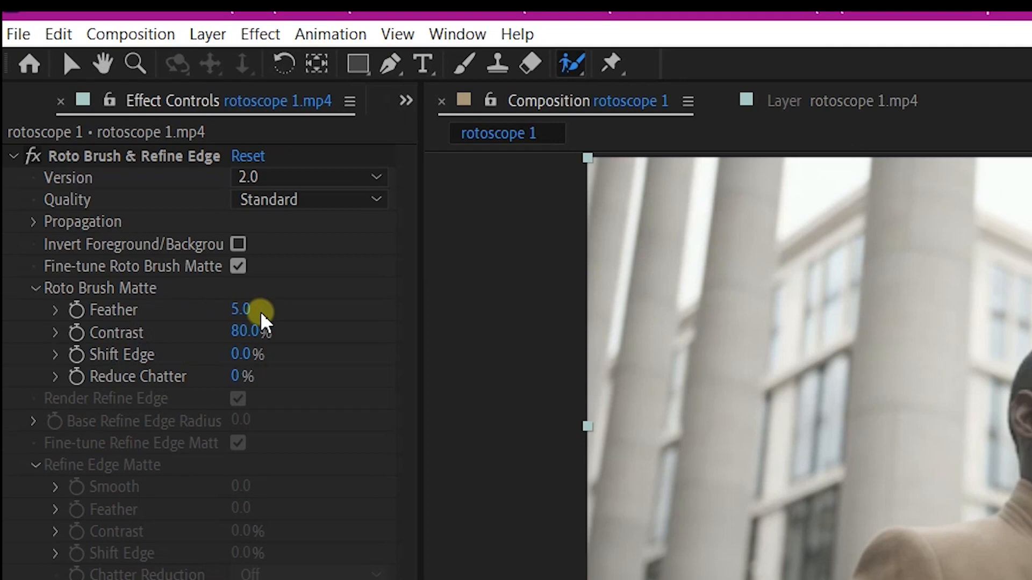
- Look over the Roto Brush Matte settings, including Feather, Shift Edge and Reduce Chatter
{"action": "left_click", "coordinate": [260, 332]}
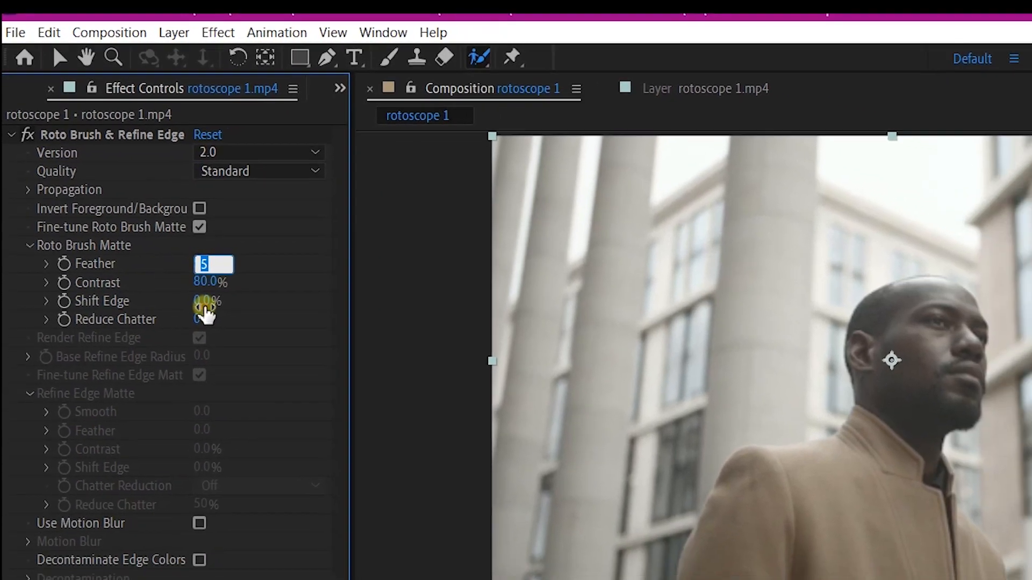
{"action": "left_click", "coordinate": [222, 329]}
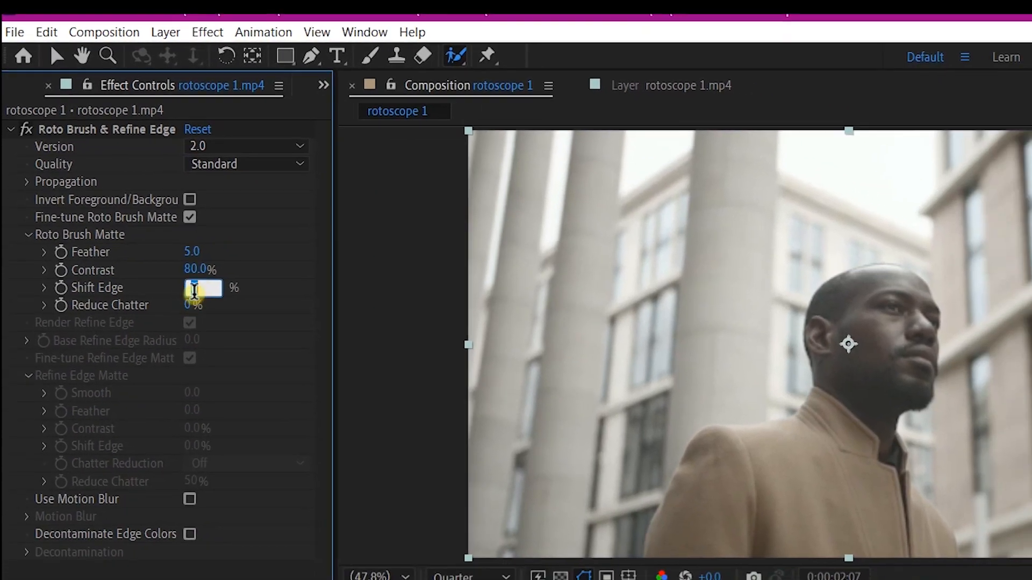
{"action": "left_click", "coordinate": [224, 348]}
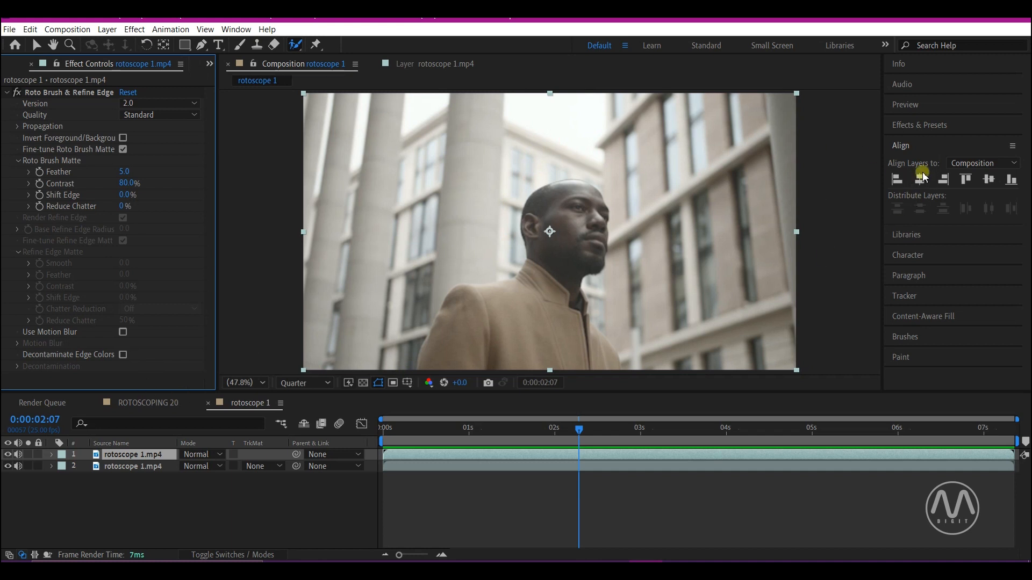
- Add a new text layer reading "New York" to the rotoscope 1 composition
{"action": "right_click", "coordinate": [117, 513]}
{"action": "mouse_move", "coordinate": [144, 371]}
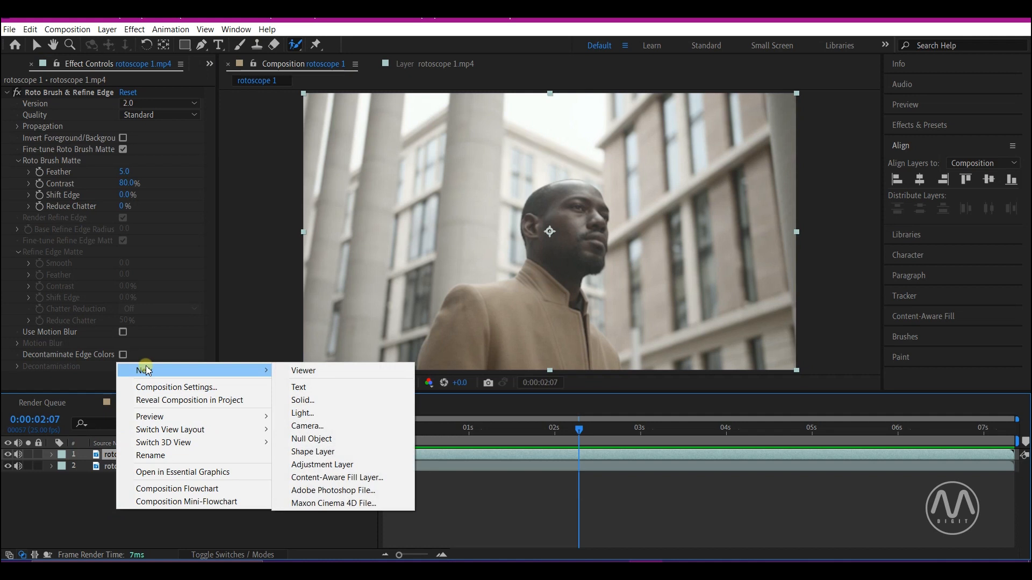
{"action": "left_click", "coordinate": [299, 387]}
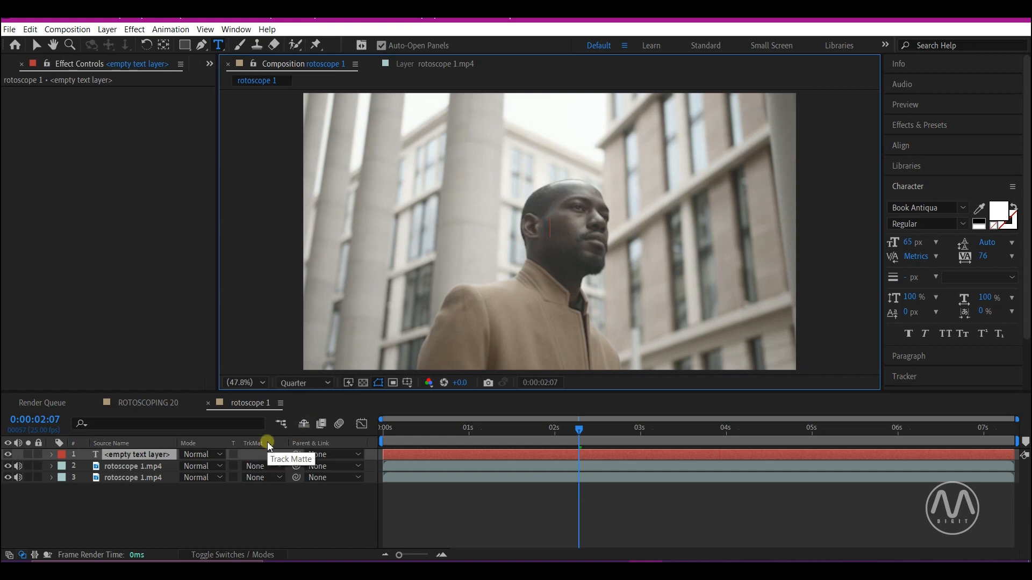
{"action": "type", "text": "N"}
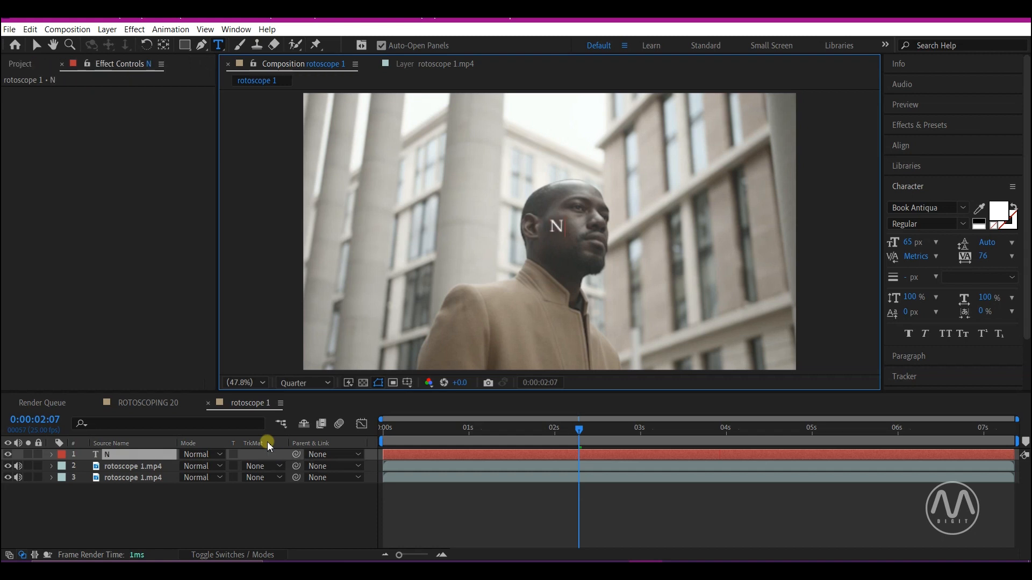
{"action": "type", "text": "ew York"}
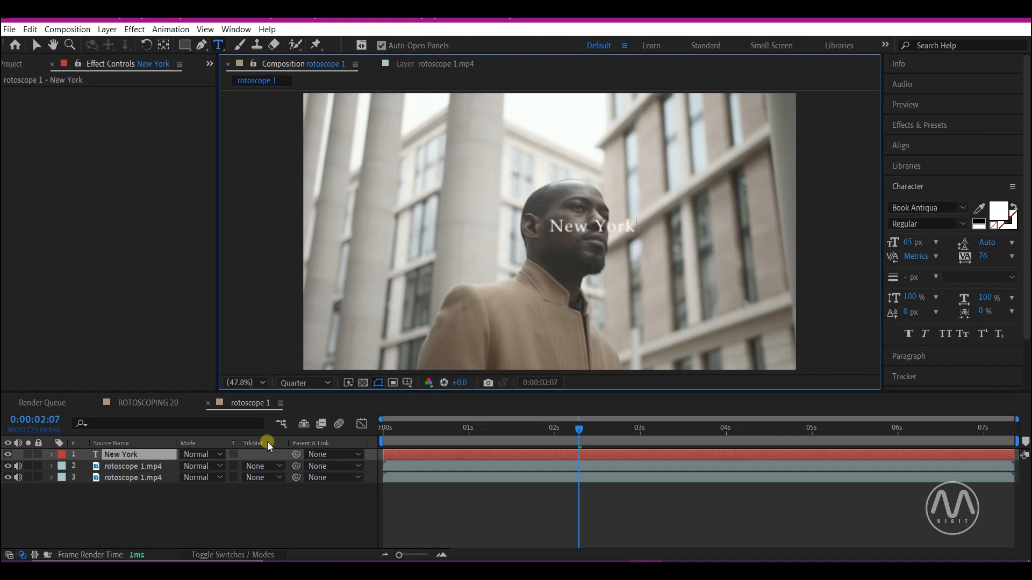
{"action": "left_click", "coordinate": [34, 45]}
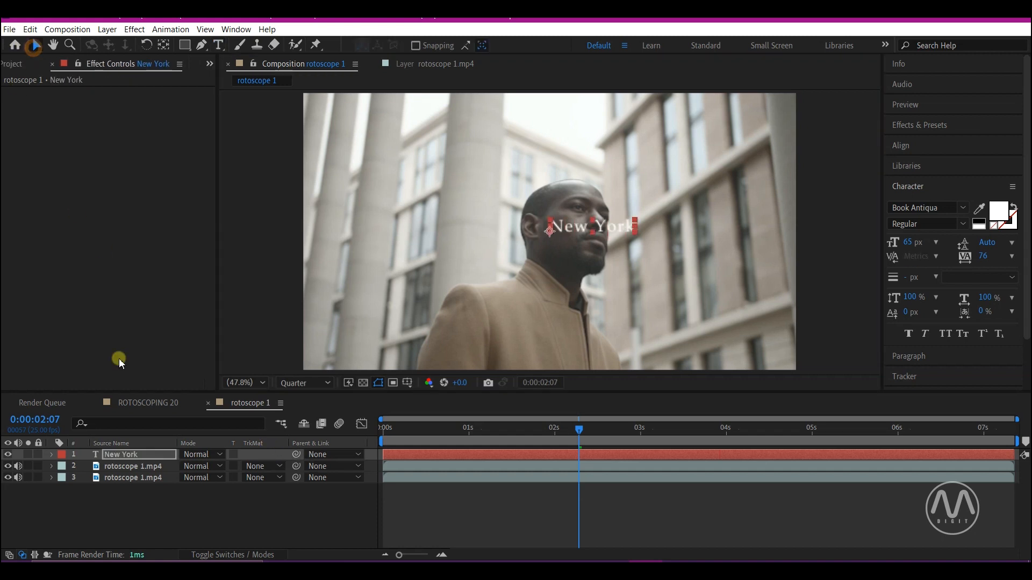
- Set the New York text's fill color to red F30707 and its font size to 331 px
{"action": "left_click", "coordinate": [128, 456]}
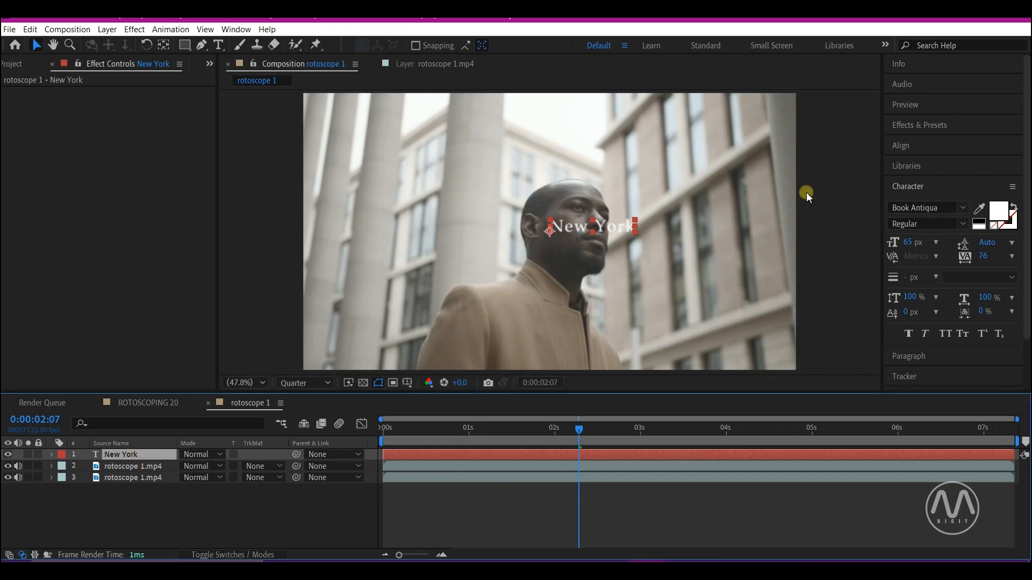
{"action": "left_click", "coordinate": [998, 212]}
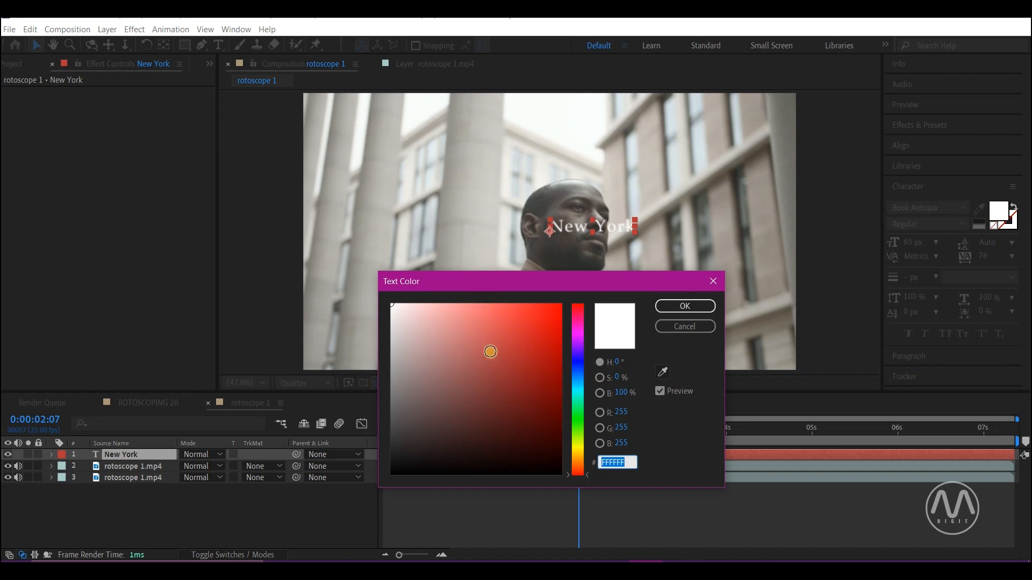
{"action": "left_click", "coordinate": [532, 350]}
{"action": "left_click_drag", "start_coordinate": [532, 350], "coordinate": [560, 305]}
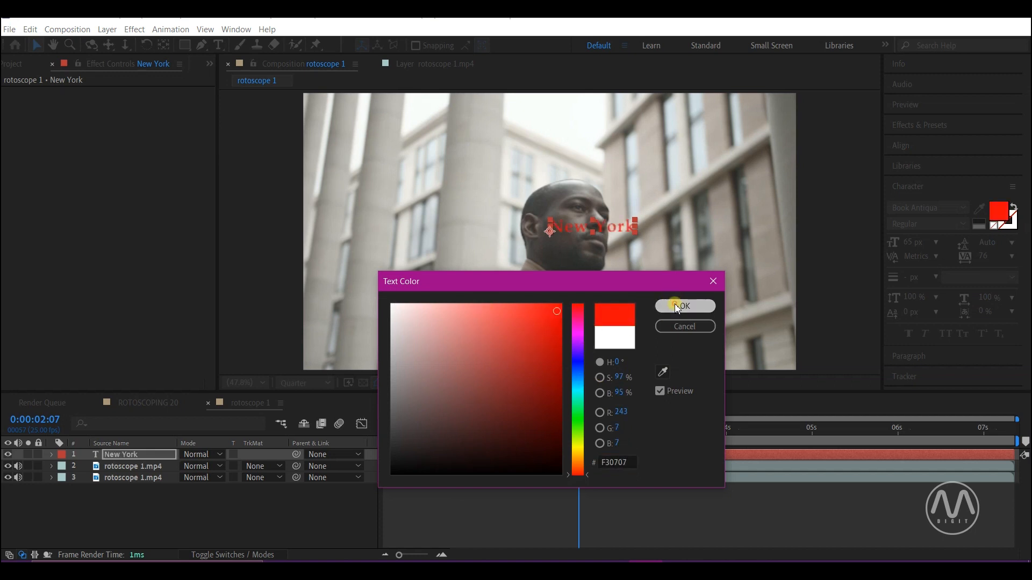
{"action": "left_click", "coordinate": [681, 305]}
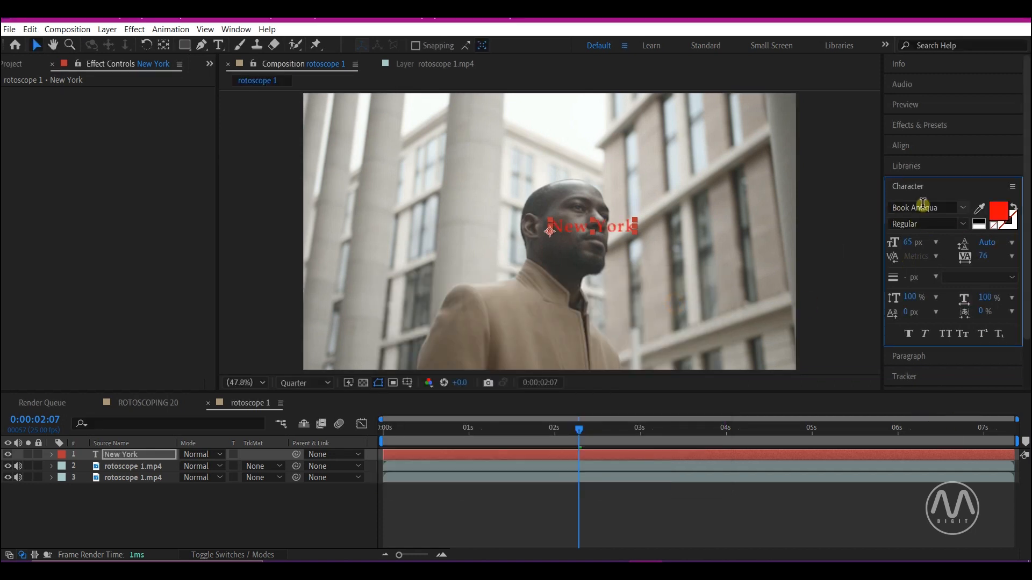
{"action": "left_click_drag", "start_coordinate": [911, 243], "coordinate": [1027, 221]}
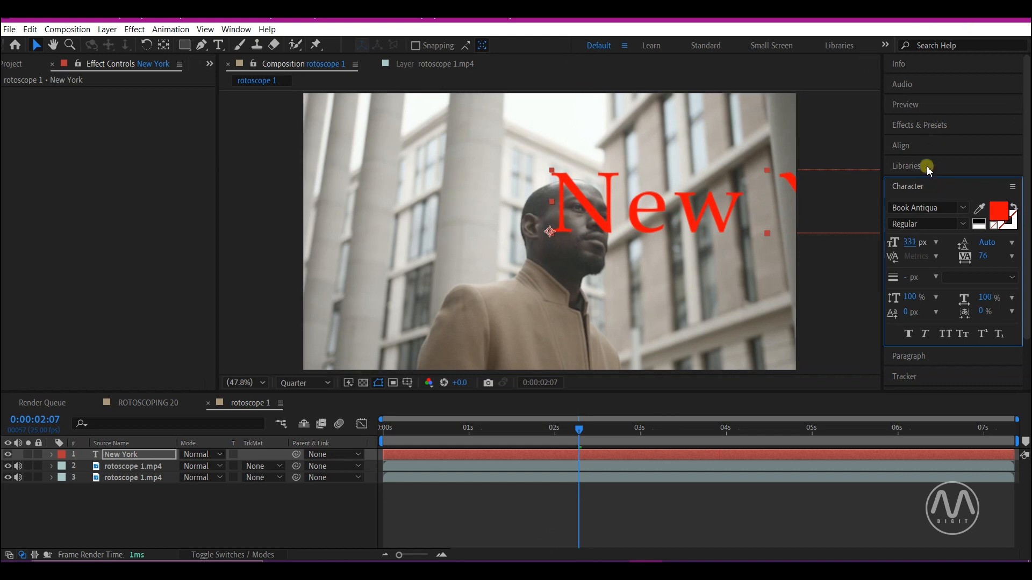
- Center the New York text horizontally and vertically in the composition
{"action": "left_click", "coordinate": [903, 146]}
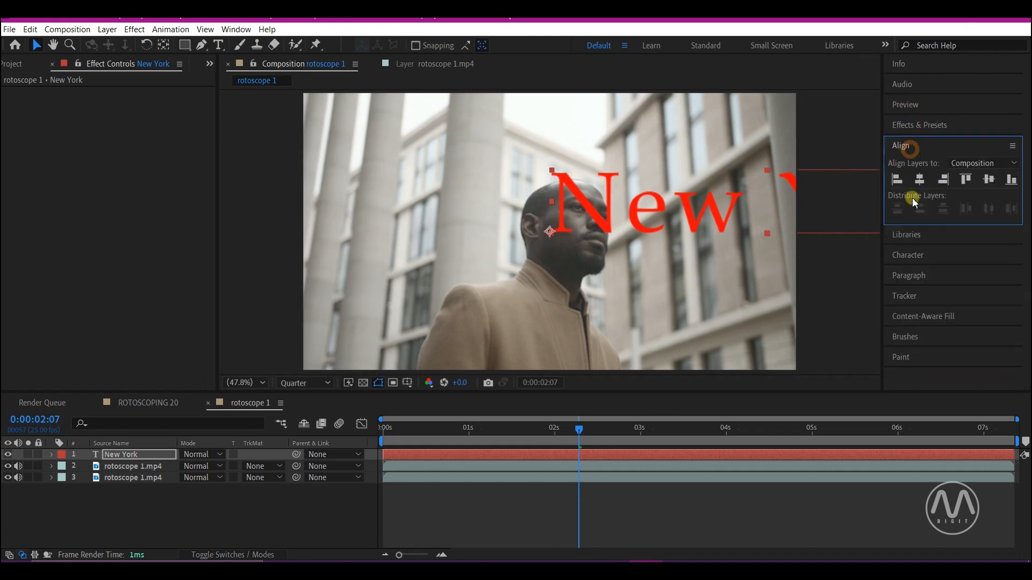
{"action": "left_click", "coordinate": [923, 179]}
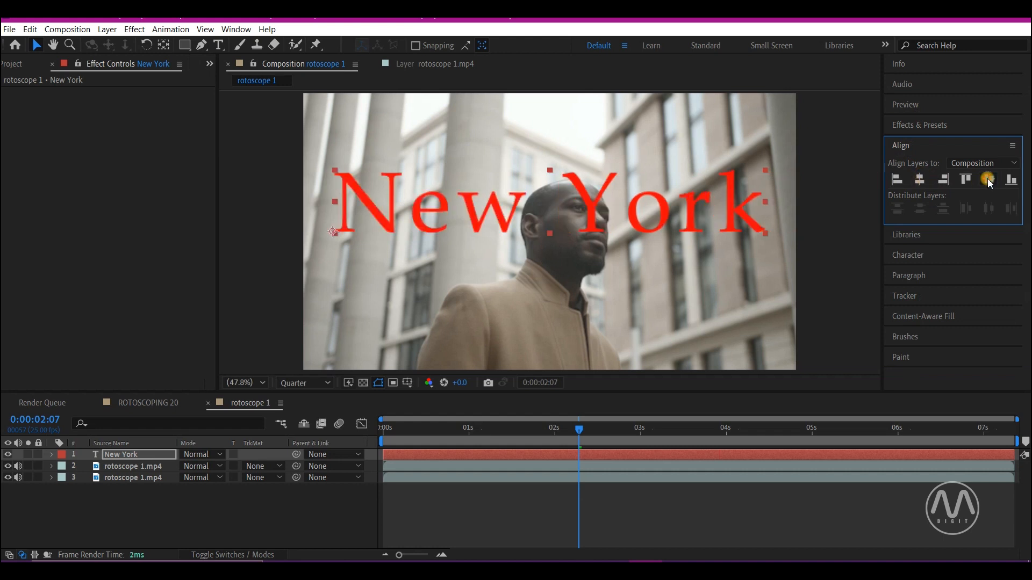
{"action": "left_click", "coordinate": [988, 179]}
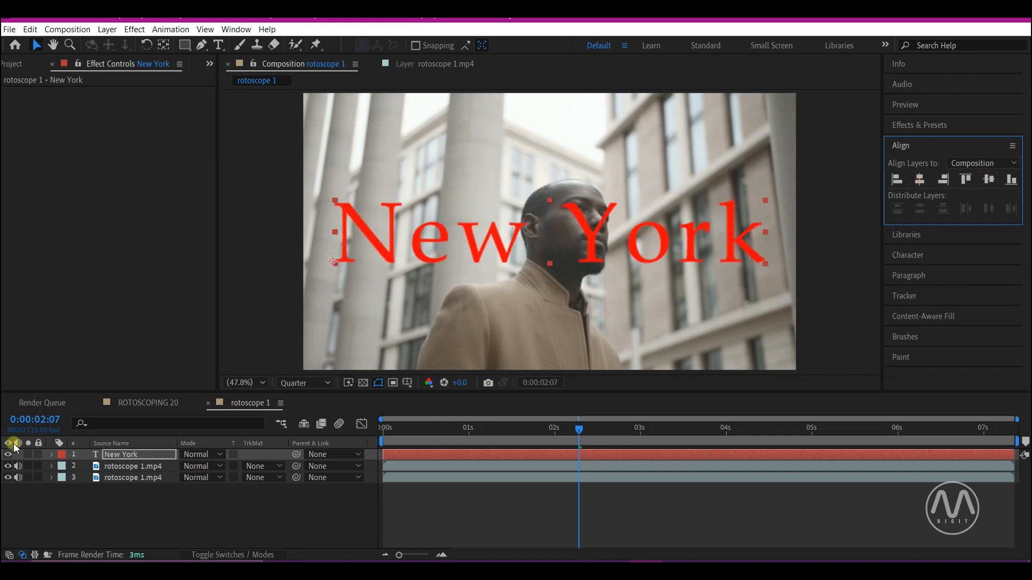
- Move the New York text layer between the two rotoscope 1.mp4 layers and preview the title behind the man
{"action": "left_click_drag", "start_coordinate": [124, 456], "coordinate": [135, 473]}
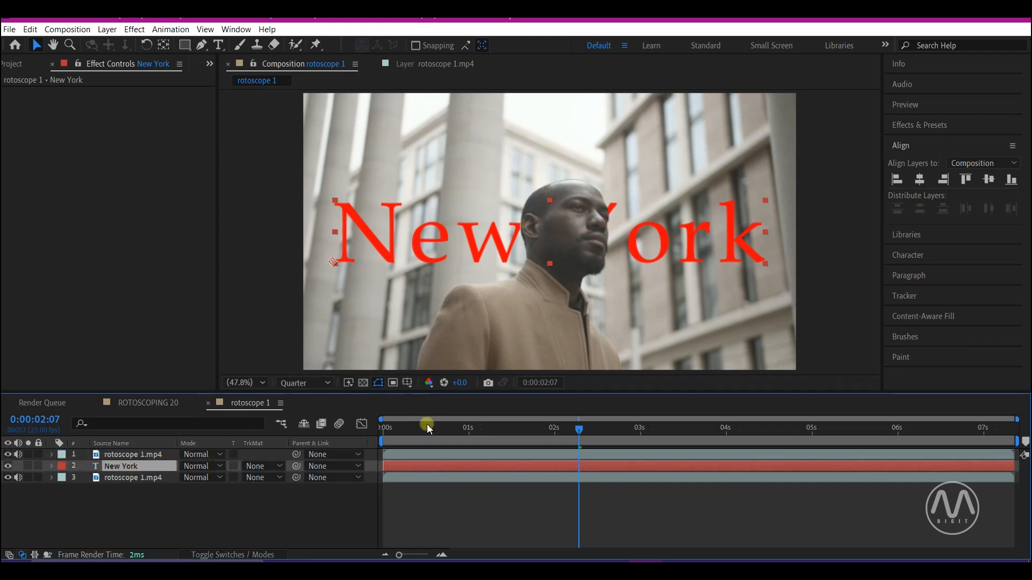
{"action": "key", "text": "space"}
{"action": "mouse_move", "coordinate": [613, 571]}
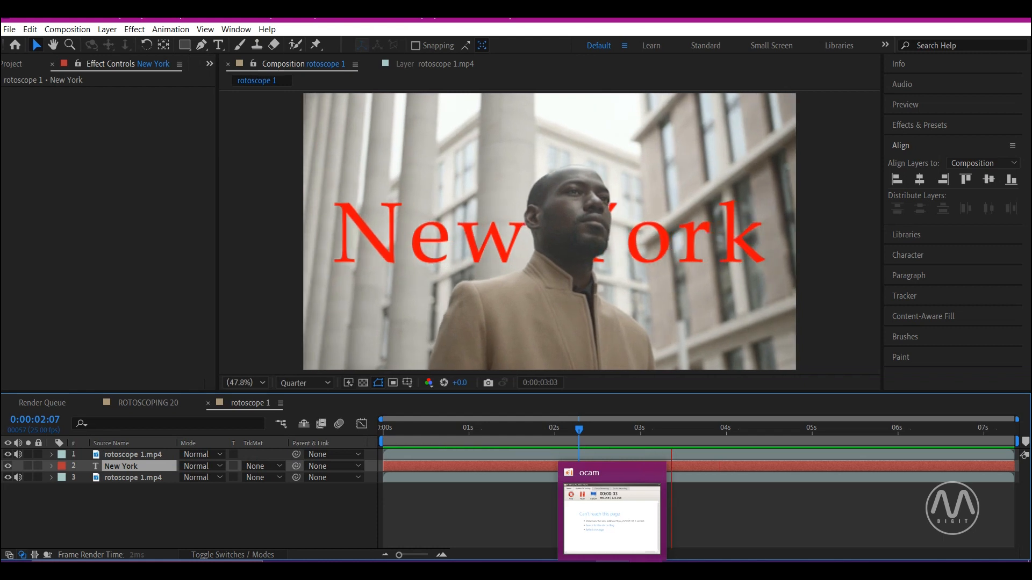